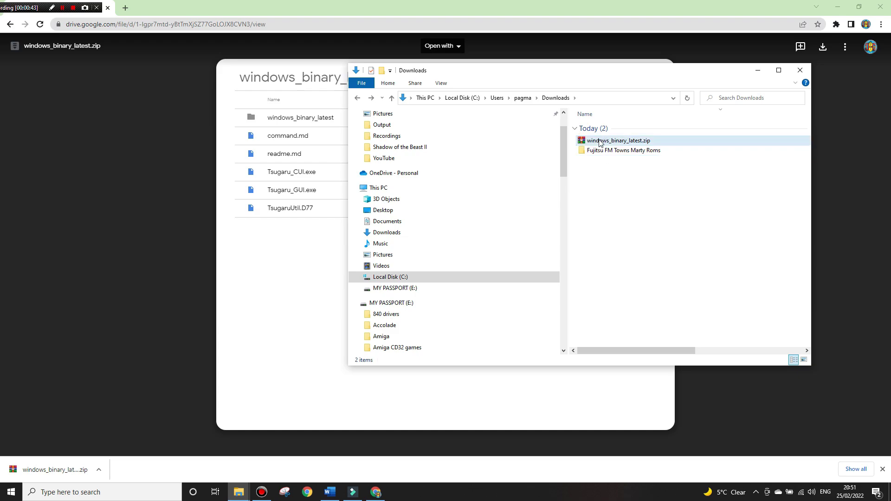
Step: Extract windows_binary_latest.zip directly into the Downloads folder
{"action": "right_click", "coordinate": [599, 140]}
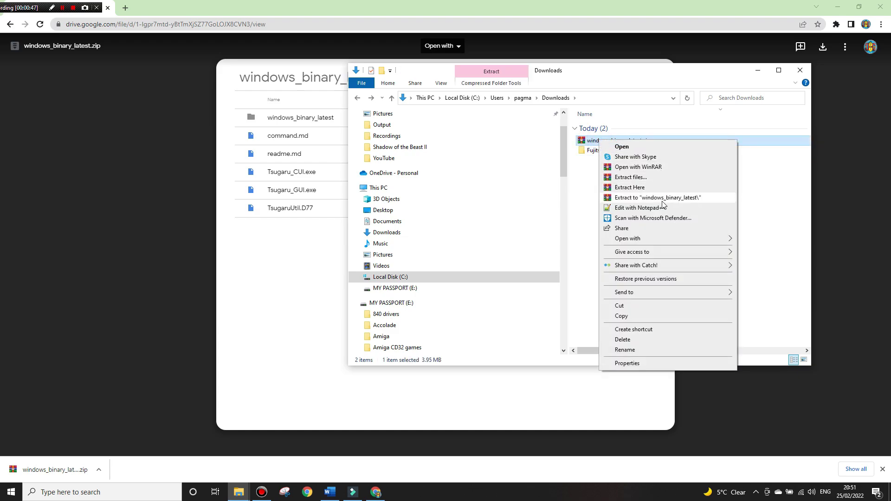
{"action": "left_click", "coordinate": [630, 188]}
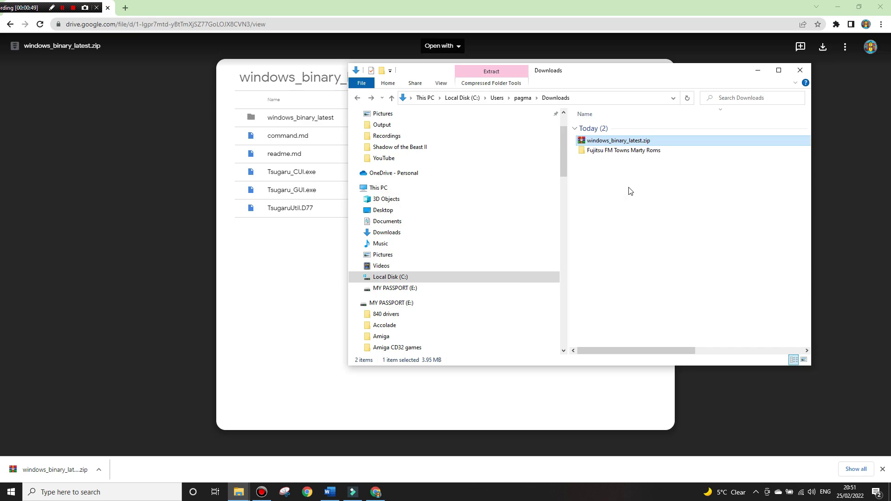
Step: Examine the roms folder inside windows_binary_latest and the Flying Shark folder inside Fujitsu FM Towns Marty Roms
{"action": "double_click", "coordinate": [603, 137]}
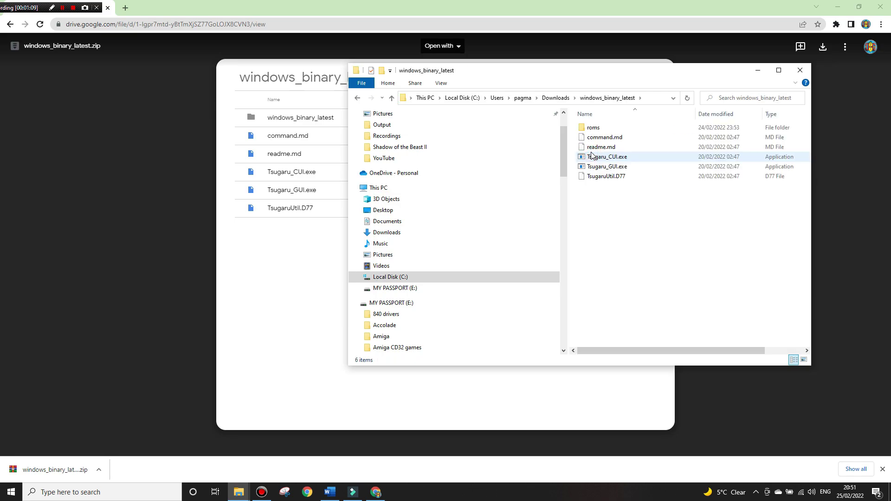
{"action": "double_click", "coordinate": [593, 129]}
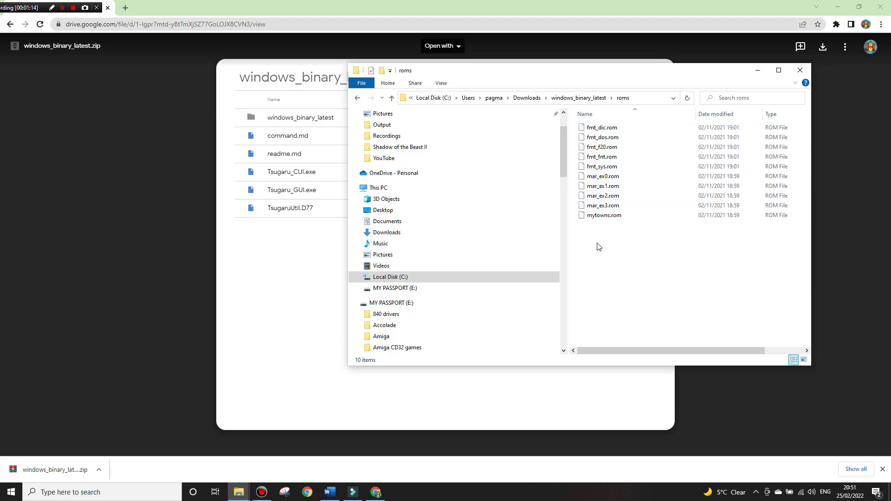
{"action": "left_click", "coordinate": [357, 99]}
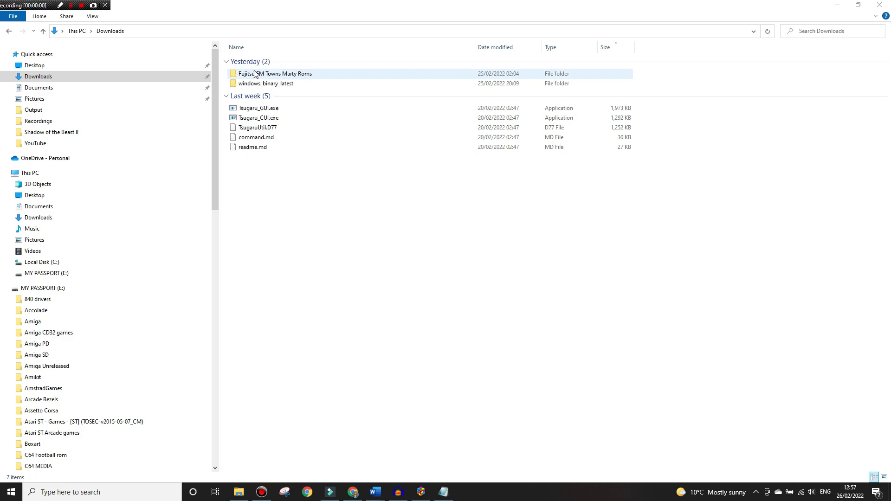
{"action": "double_click", "coordinate": [255, 73]}
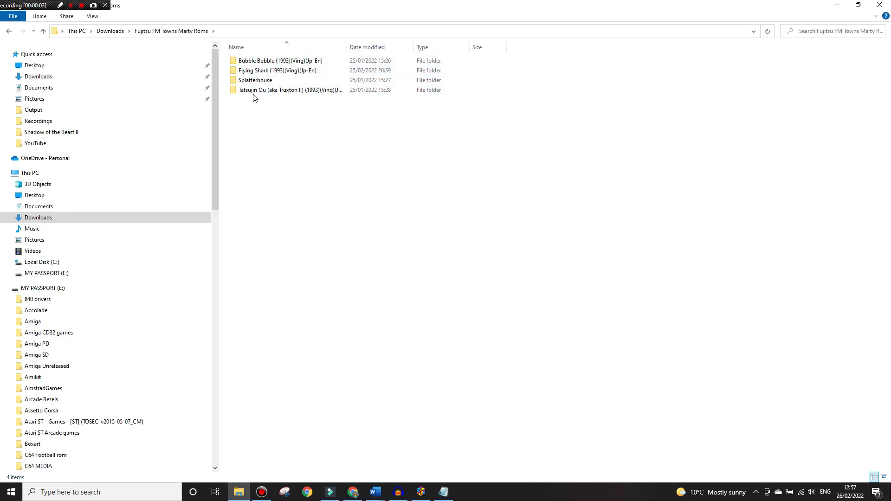
{"action": "double_click", "coordinate": [250, 72]}
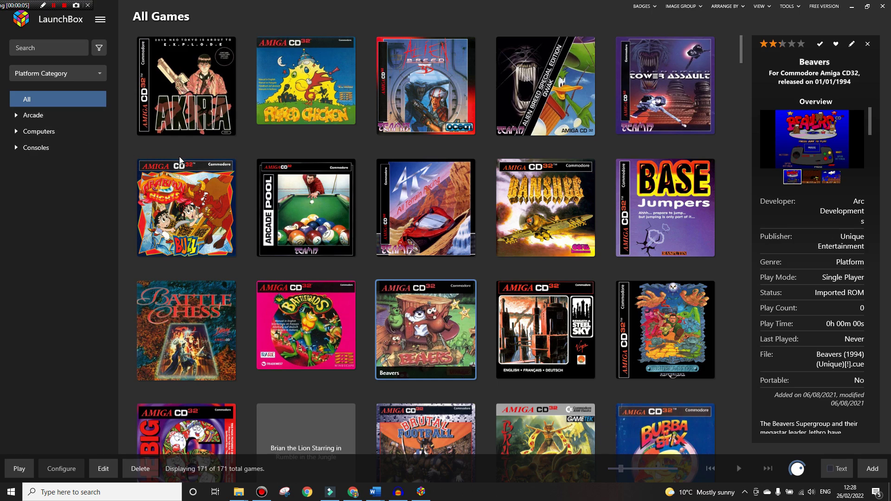
Step: Switch to LaunchBox and add a new emulator named Tsugaru in the emulator manager
{"action": "left_click", "coordinate": [795, 11]}
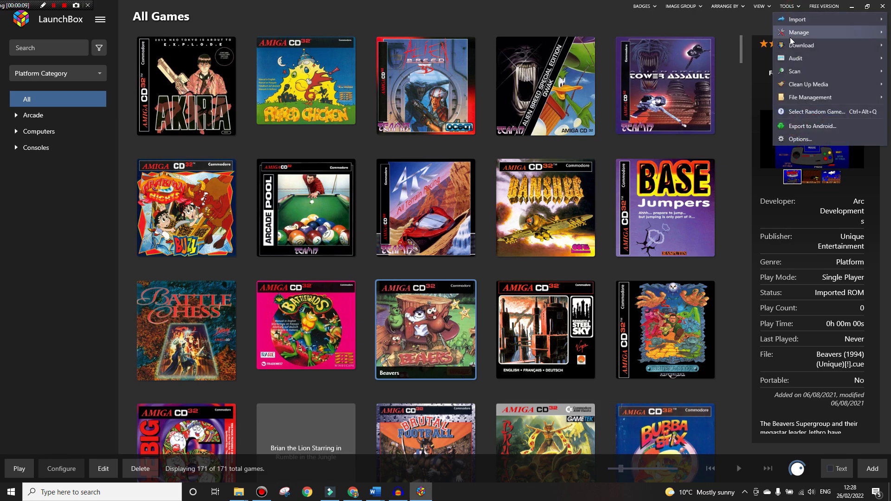
{"action": "mouse_move", "coordinate": [790, 38]}
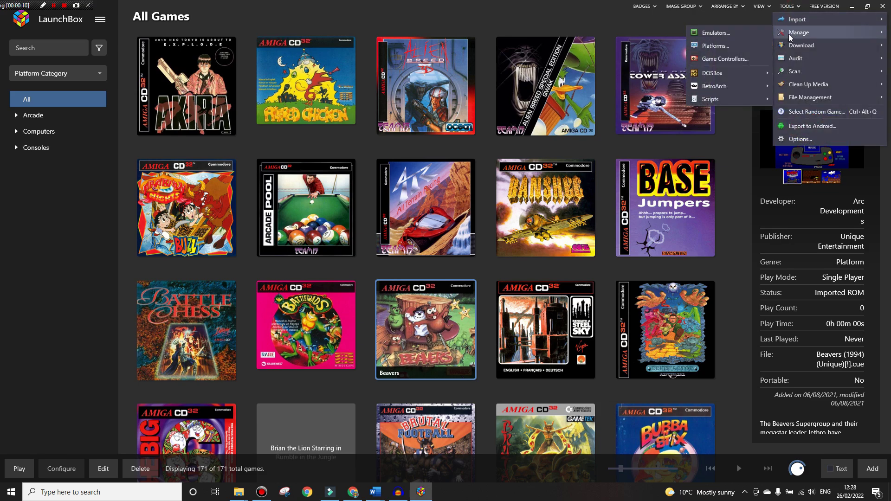
{"action": "left_click", "coordinate": [737, 36]}
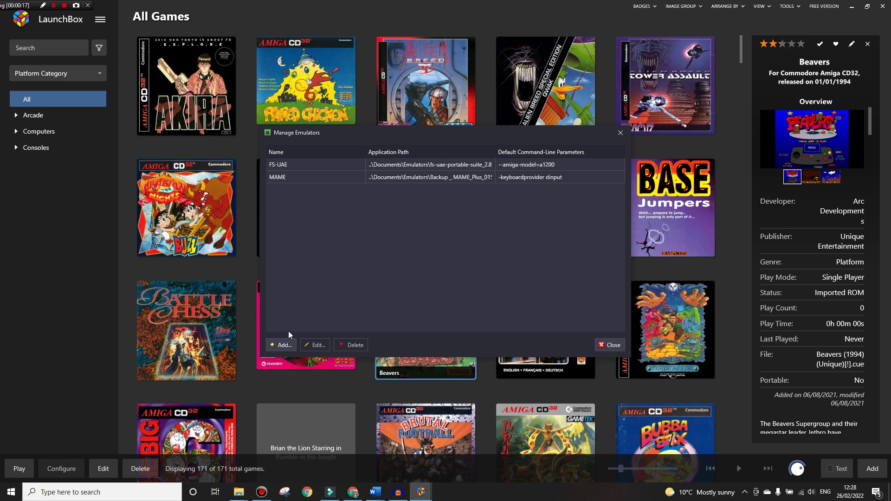
{"action": "left_click", "coordinate": [282, 345]}
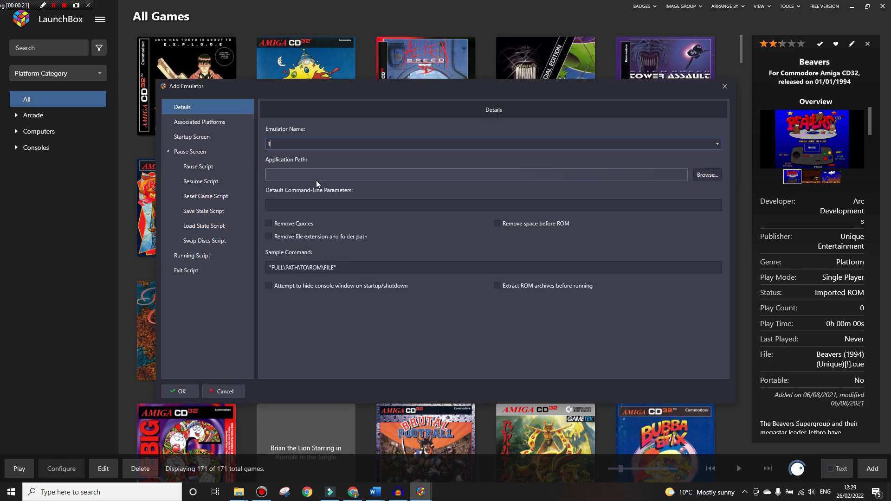
{"action": "type", "text": "Tsugaru"}
Step: Set Tsugaru's application path to Tsugaru_CUI.exe in the windows_binary_latest folder under Downloads
{"action": "left_click", "coordinate": [311, 177]}
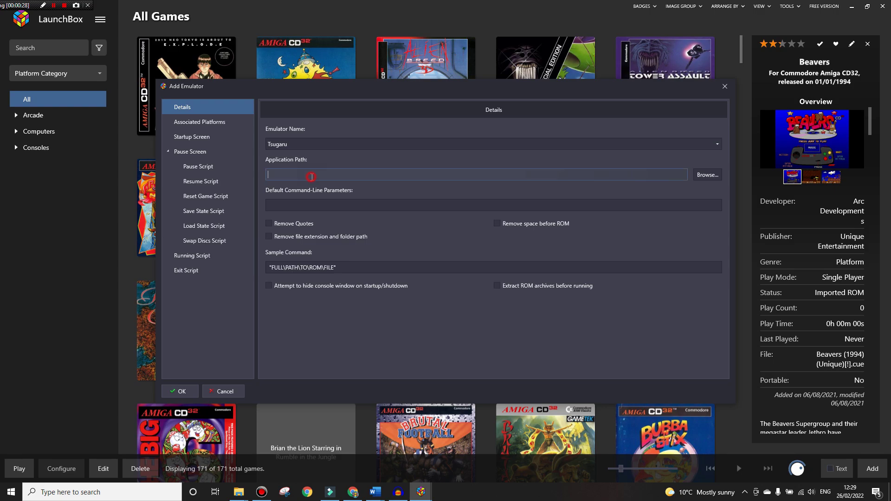
{"action": "left_click", "coordinate": [707, 175]}
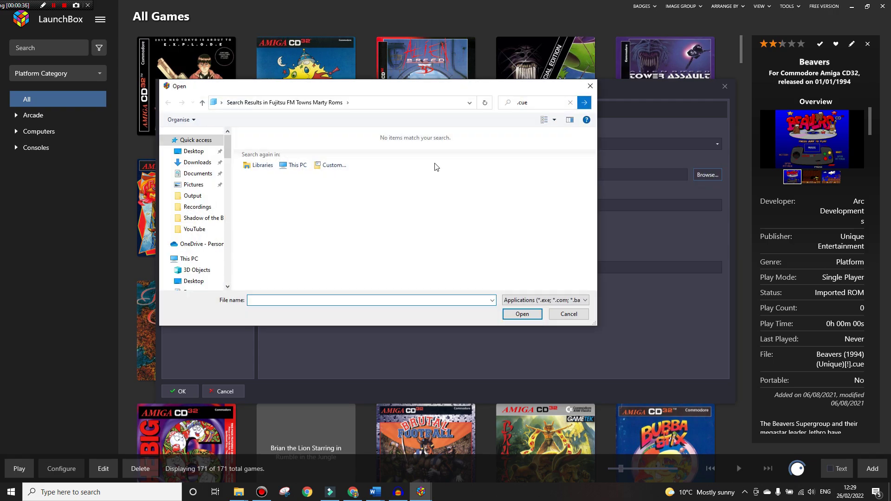
{"action": "left_click", "coordinate": [191, 163]}
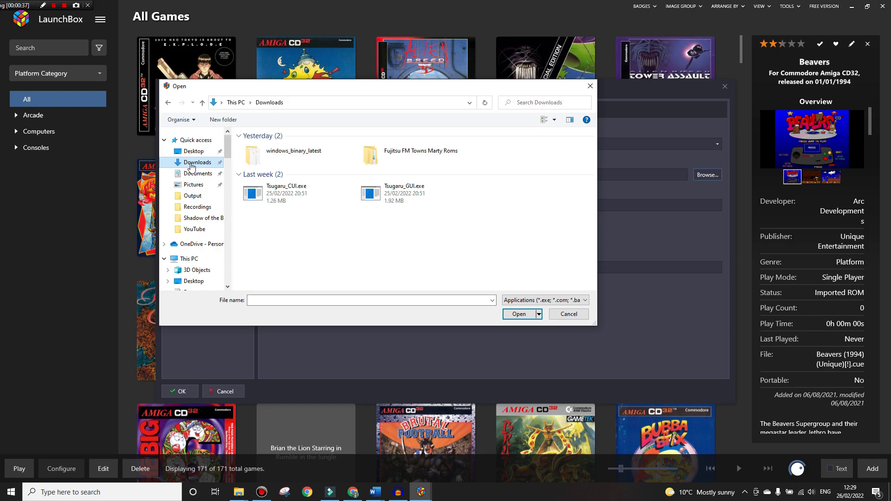
{"action": "double_click", "coordinate": [278, 155]}
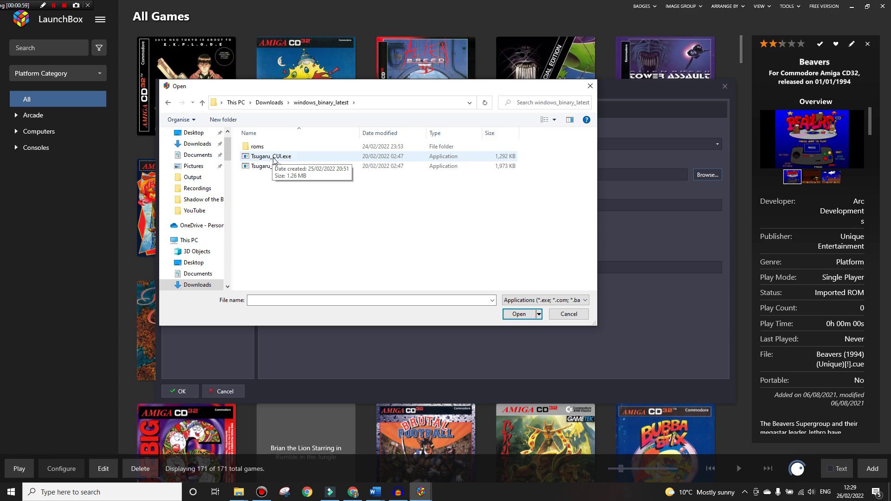
{"action": "double_click", "coordinate": [273, 156]}
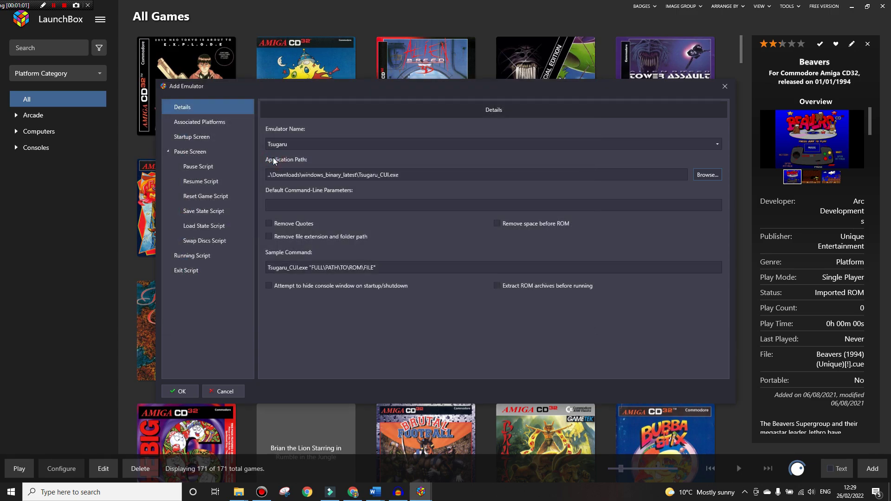
Step: Copy the full path of the roms folder inside Downloads\windows_binary_latest from File Explorer
{"action": "key", "text": "Tab"}
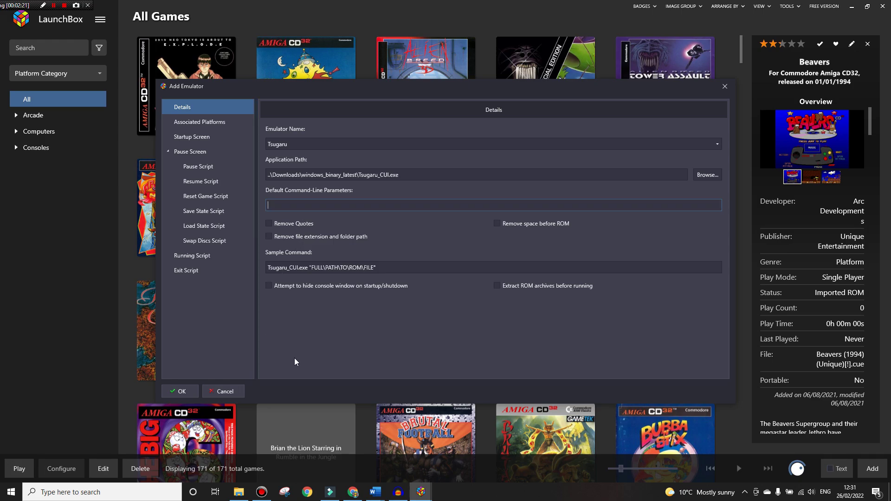
{"action": "mouse_move", "coordinate": [241, 493]}
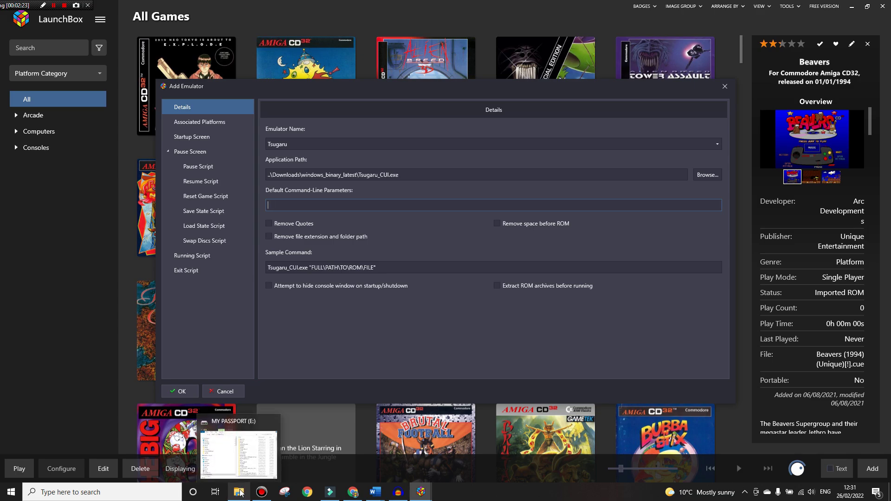
{"action": "left_click", "coordinate": [240, 493]}
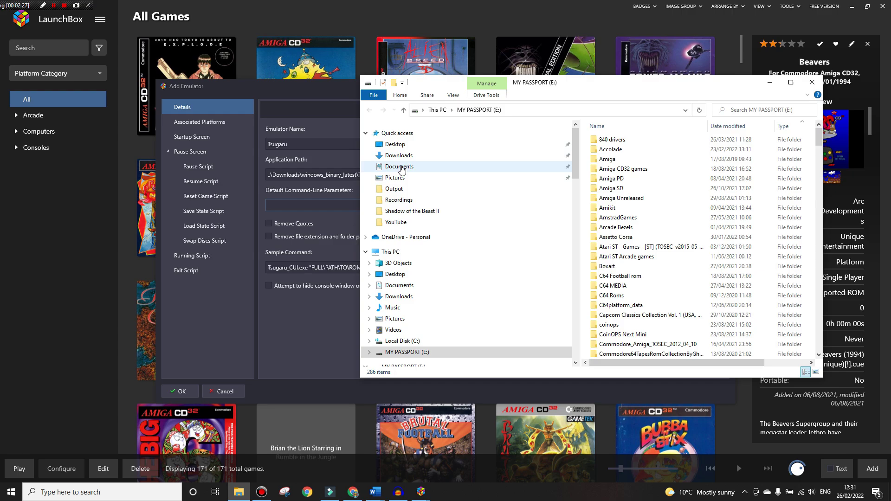
{"action": "left_click", "coordinate": [398, 155]}
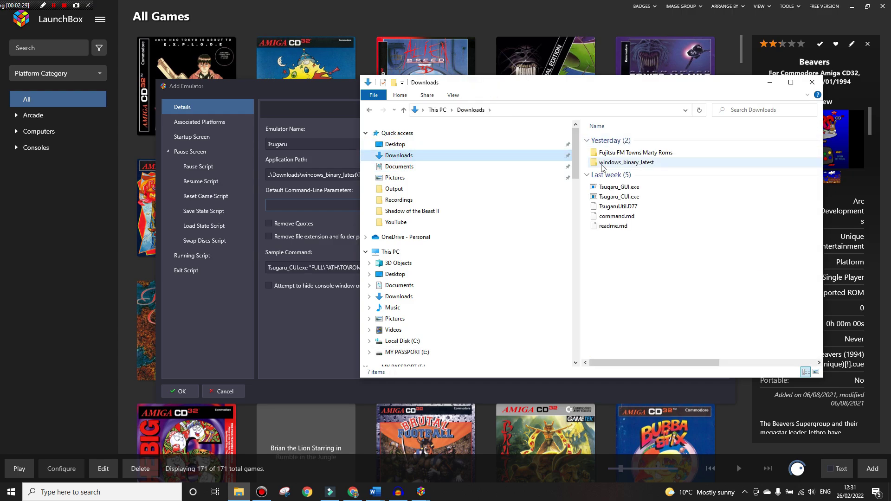
{"action": "double_click", "coordinate": [617, 162]}
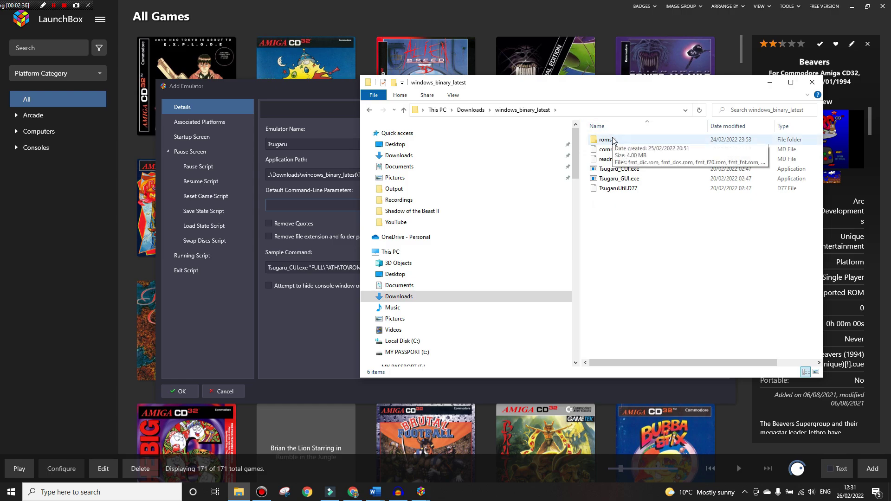
{"action": "right_click", "coordinate": [612, 138]}
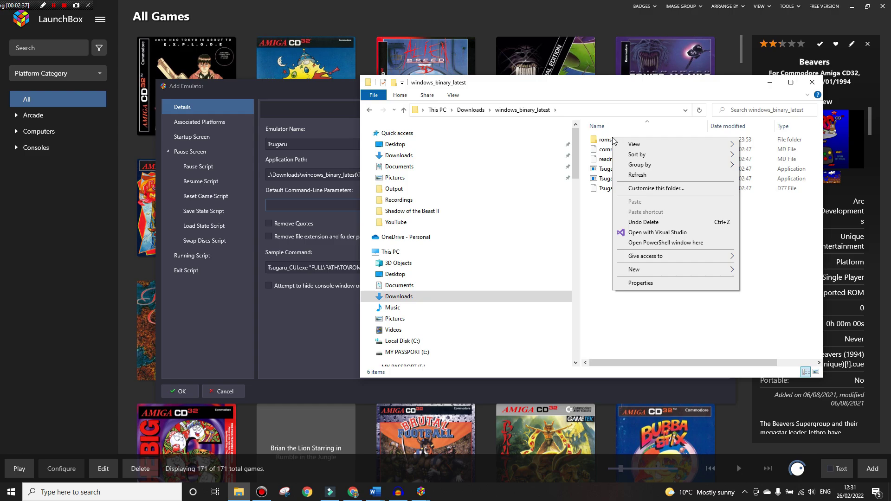
{"action": "left_click", "coordinate": [590, 225]}
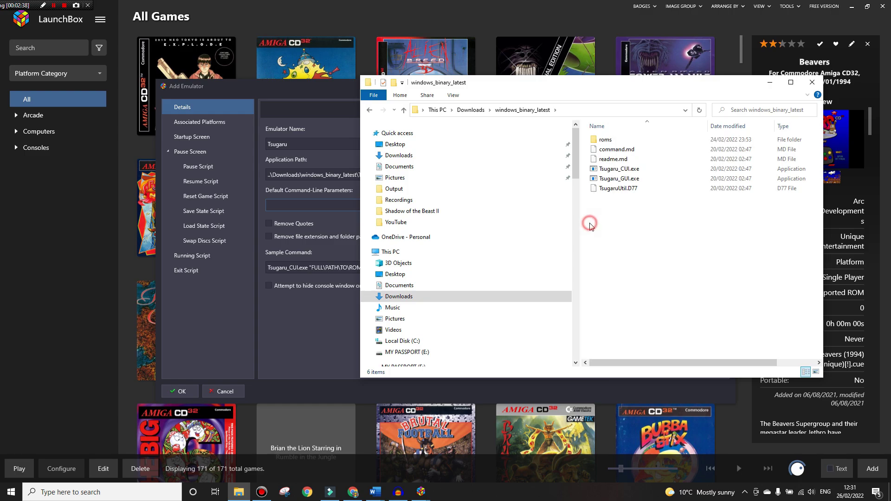
{"action": "right_click", "coordinate": [603, 142]}
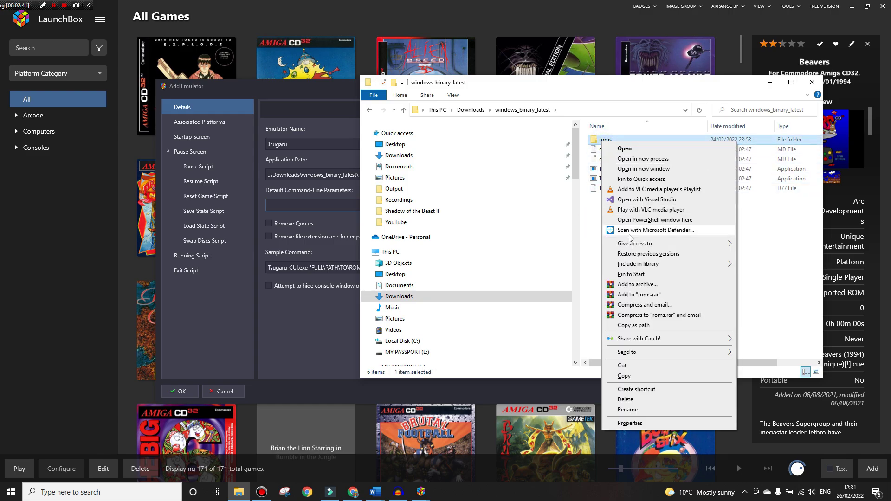
{"action": "left_click", "coordinate": [637, 326]}
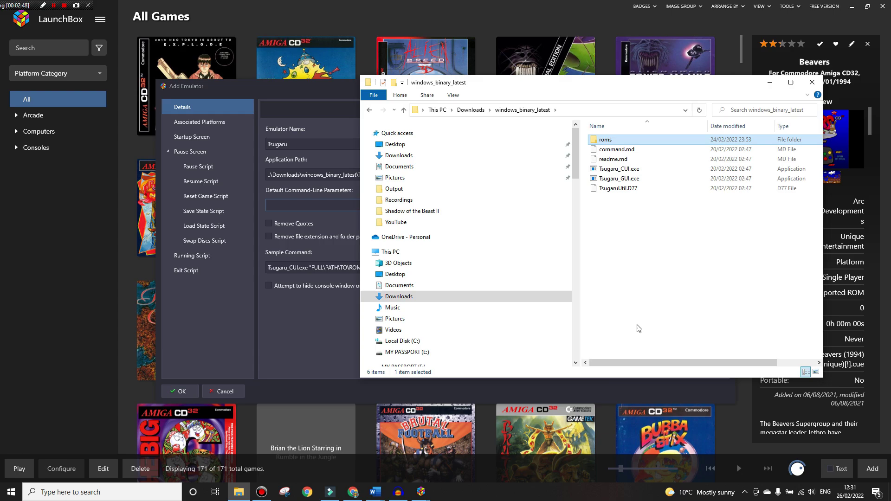
Step: Set Tsugaru's default command-line parameters to the copied roms path followed by -HOSTSHORTCUT ESC 0 0 FORCEQUIT -GAMEPORT0 PHYS0 -SCALE 200 -FULLSCREEN -FREQ 25 -YESWAIT -CD
{"action": "left_click", "coordinate": [284, 208]}
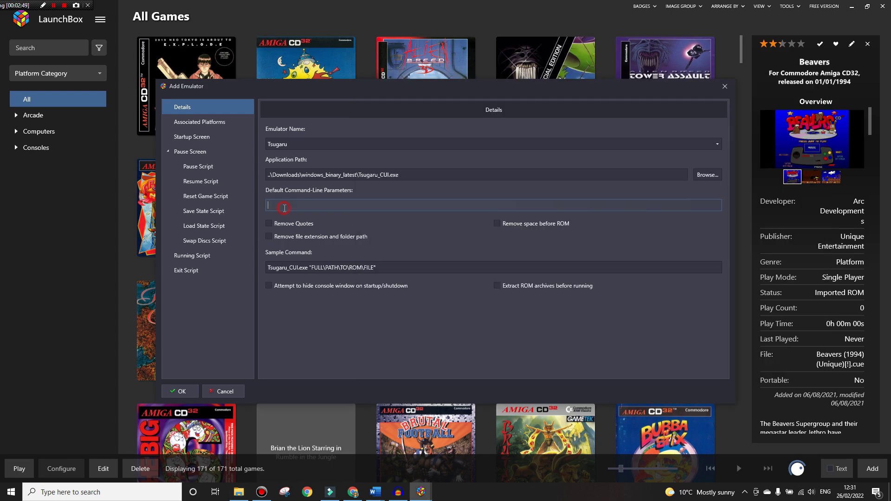
{"action": "key", "text": "ctrl+v"}
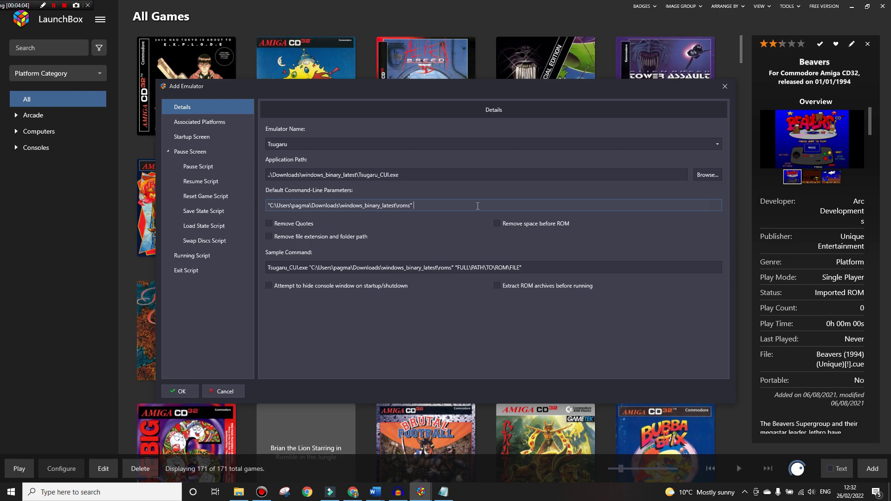
{"action": "key", "text": "ctrl+v"}
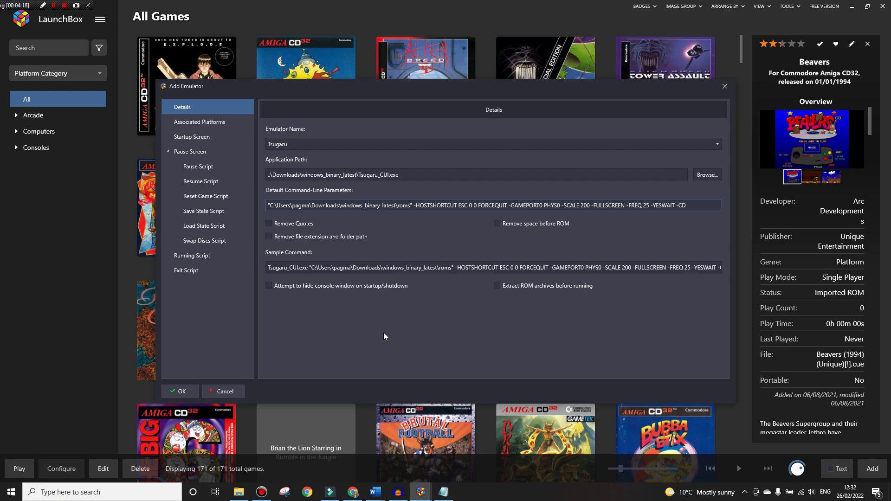
Step: Associate the Tsugaru emulator with the platform FM Towns, save it and close the emulator manager
{"action": "left_click", "coordinate": [196, 124]}
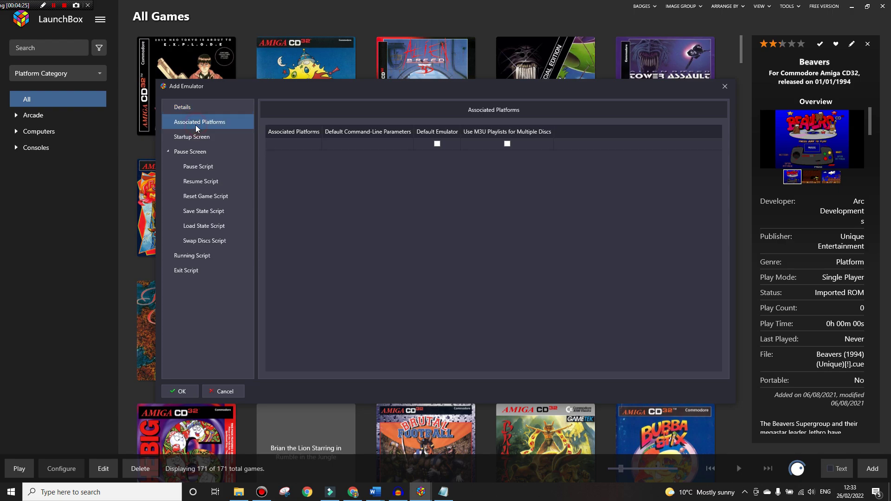
{"action": "left_click", "coordinate": [284, 142]}
{"action": "left_click", "coordinate": [284, 142]}
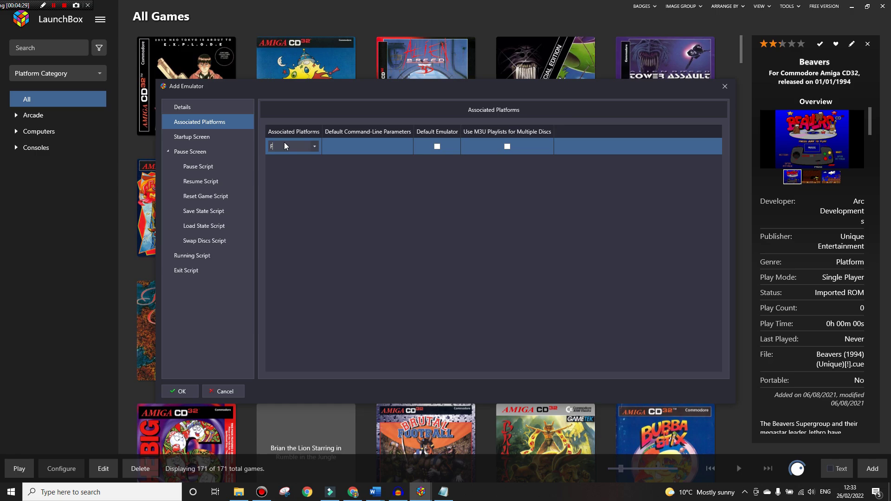
{"action": "type", "text": "FM Towns"}
{"action": "left_click", "coordinate": [179, 391]}
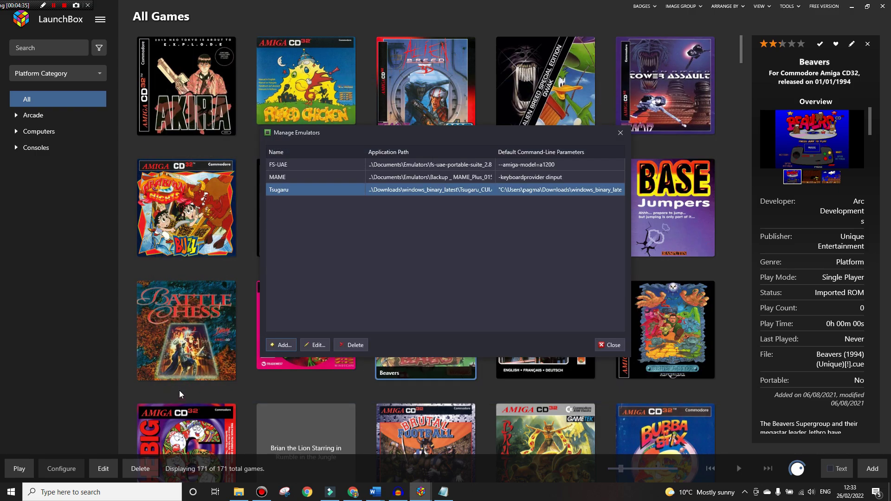
{"action": "left_click", "coordinate": [611, 346]}
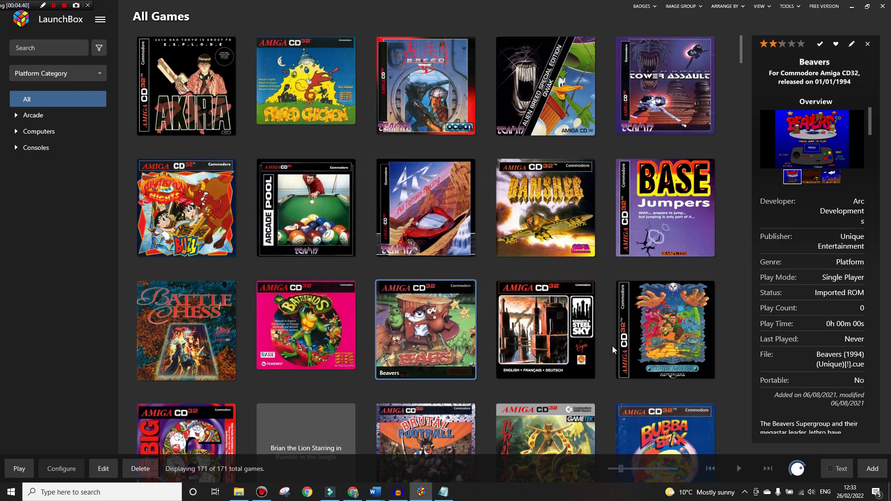
Step: Start a ROM file import and browse for files in the Fujitsu FM Towns Marty Roms folder inside Downloads
{"action": "left_click", "coordinate": [786, 8]}
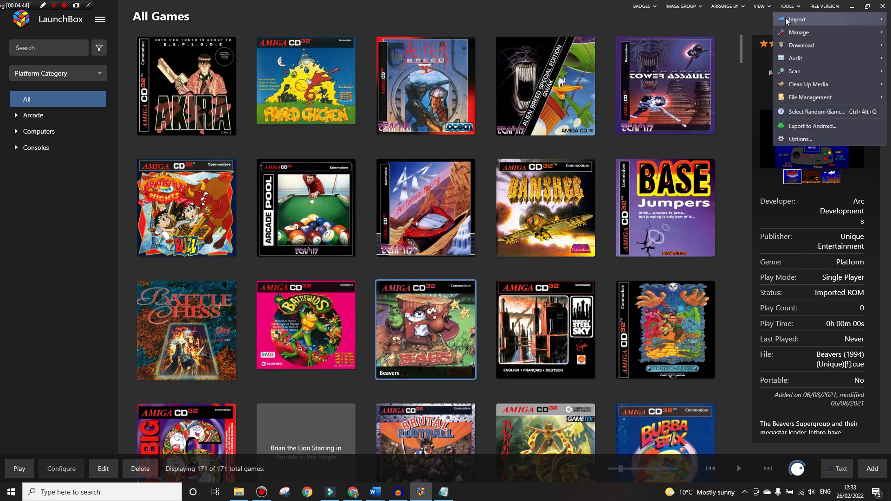
{"action": "mouse_move", "coordinate": [787, 21]}
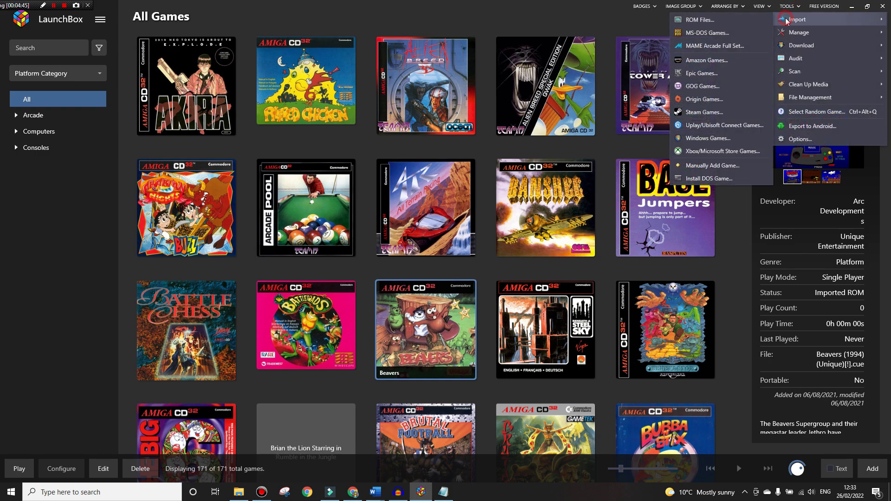
{"action": "left_click", "coordinate": [690, 21]}
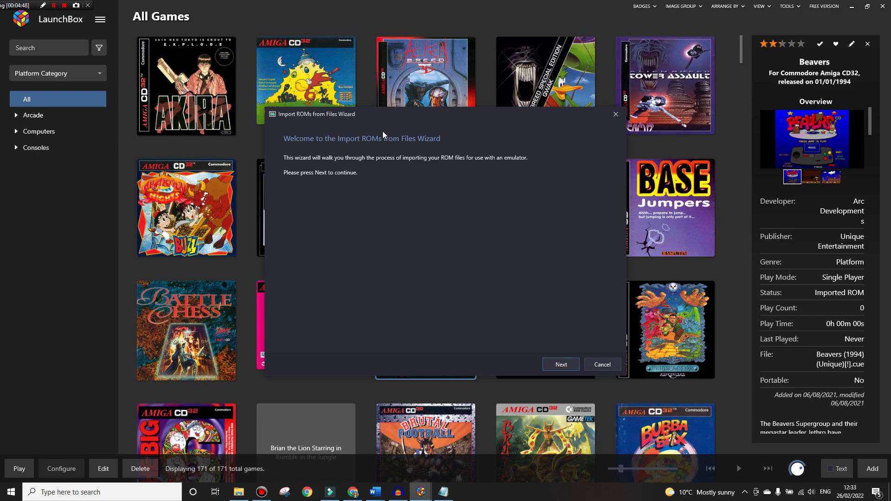
{"action": "left_click", "coordinate": [559, 365]}
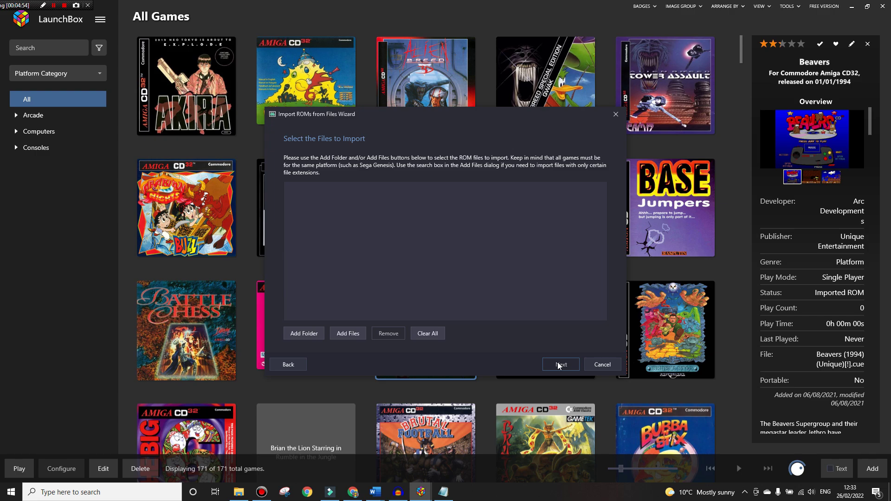
{"action": "left_click", "coordinate": [346, 333]}
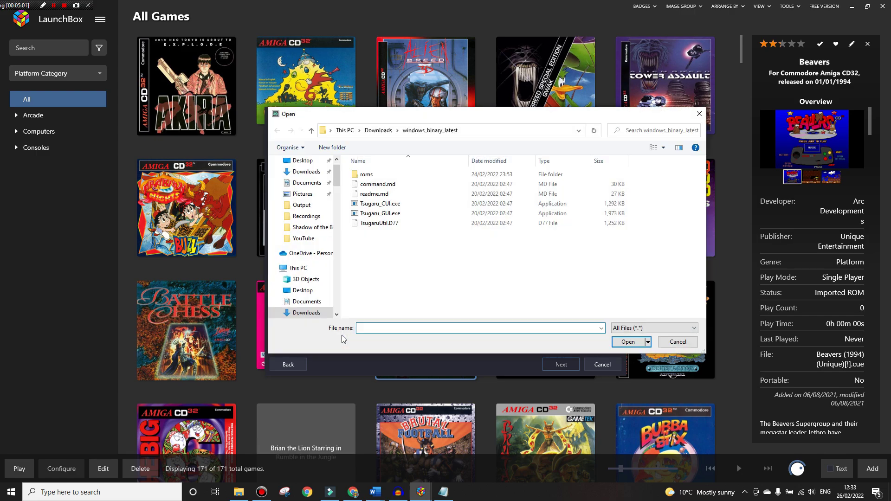
{"action": "left_click", "coordinate": [374, 132]}
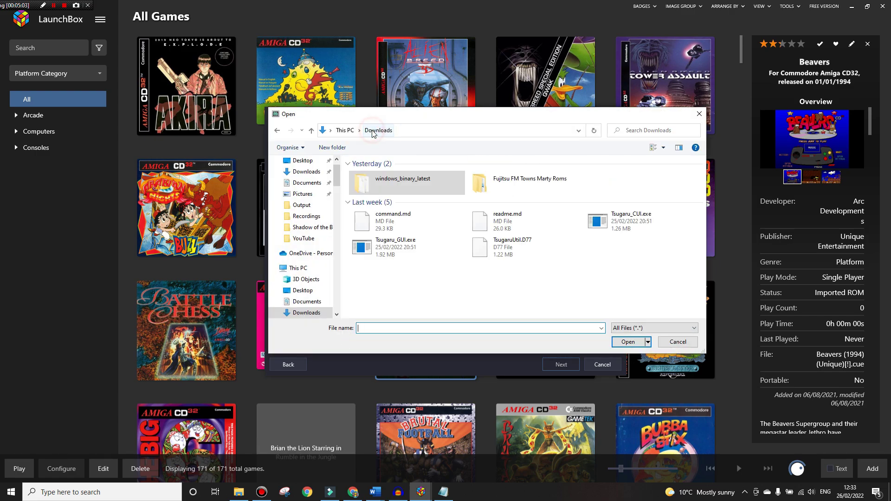
{"action": "double_click", "coordinate": [500, 179]}
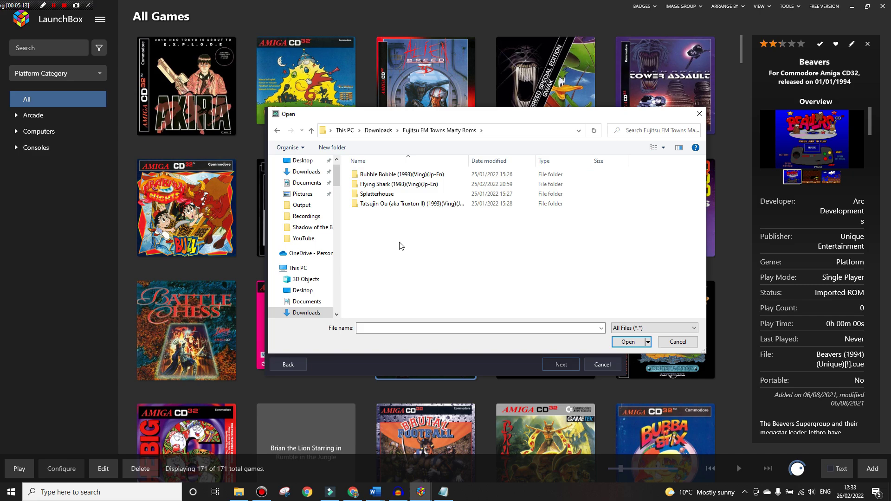
Step: Search the folder for .cue and add the Splatterhouse, Bubble Bobble, Flying Shark and Tatsujin Ou cue files to the import
{"action": "left_click", "coordinate": [645, 131]}
{"action": "type", "text": "."}
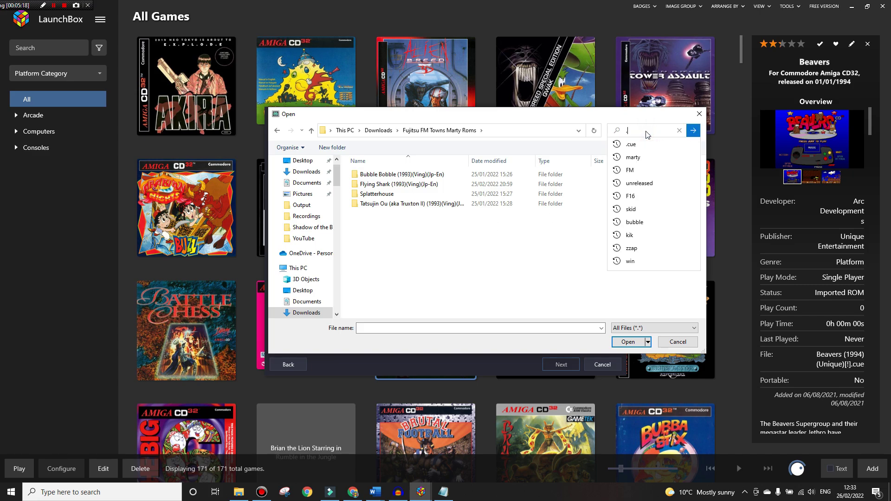
{"action": "type", "text": "cue"}
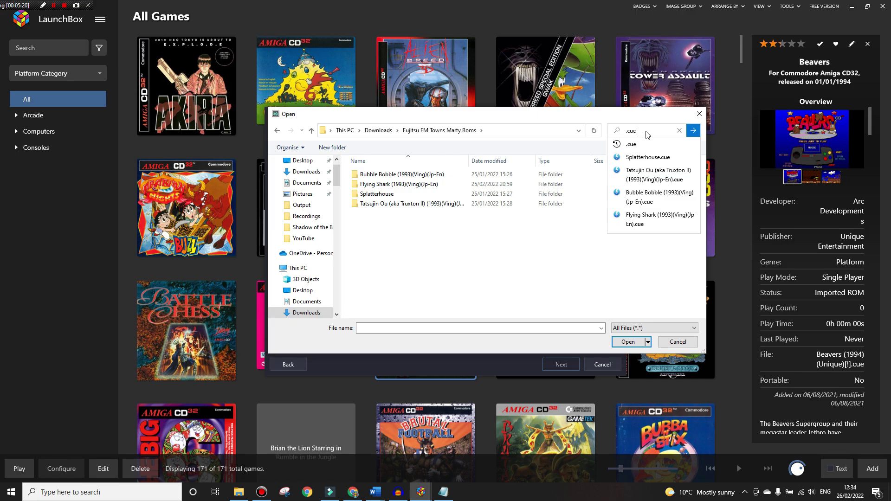
{"action": "key", "text": "Return"}
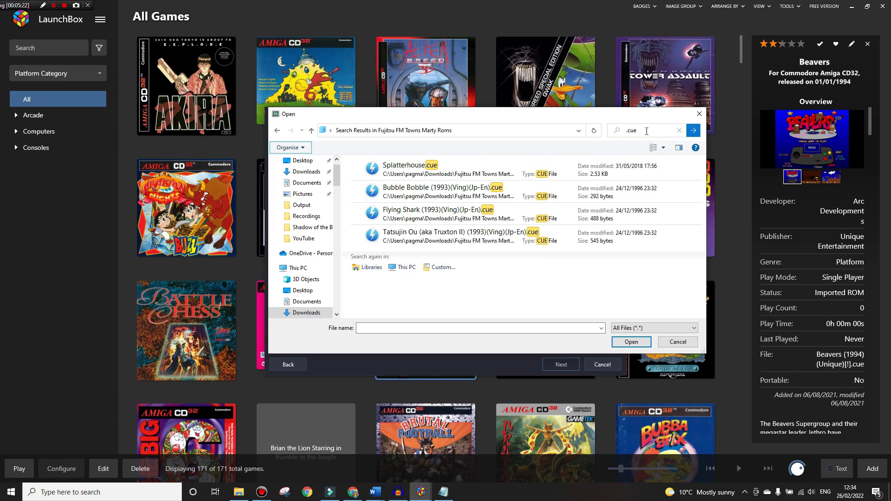
{"action": "left_click", "coordinate": [345, 165]}
{"action": "left_click_drag", "start_coordinate": [345, 166], "coordinate": [440, 246]}
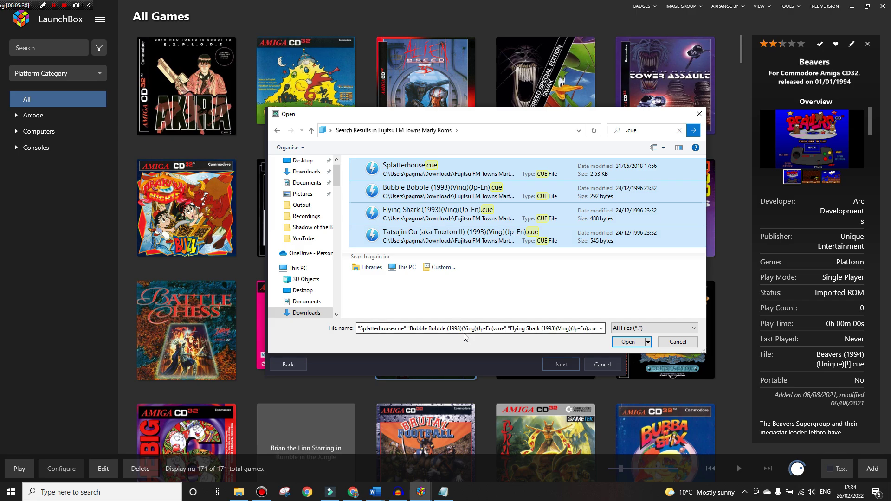
{"action": "left_click", "coordinate": [623, 346]}
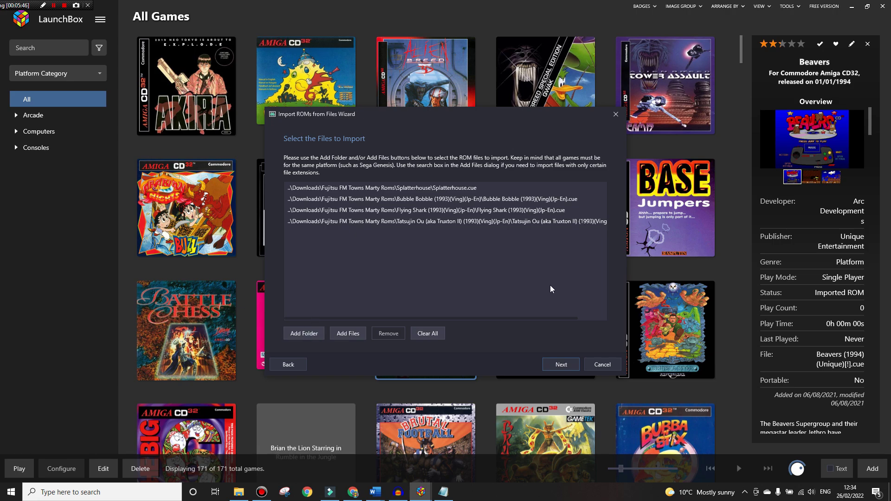
{"action": "left_click", "coordinate": [548, 365]}
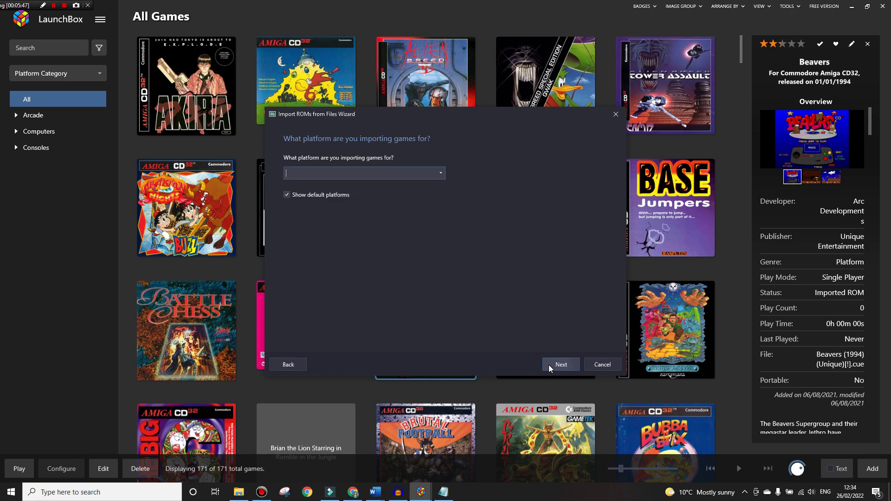
Step: Set the import platform to Fujitsu FM Towns Marty and the emulator to Tsugaru
{"action": "left_click", "coordinate": [439, 177]}
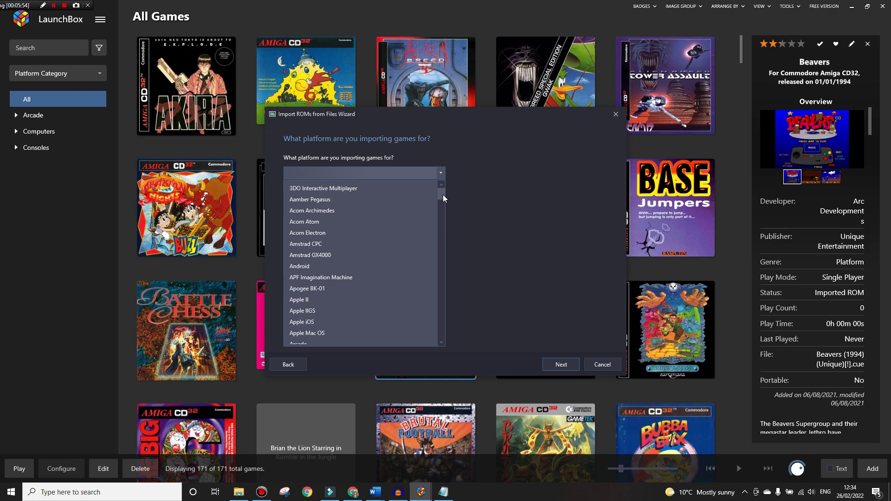
{"action": "left_click_drag", "start_coordinate": [443, 195], "coordinate": [440, 233]}
{"action": "left_click", "coordinate": [347, 233]}
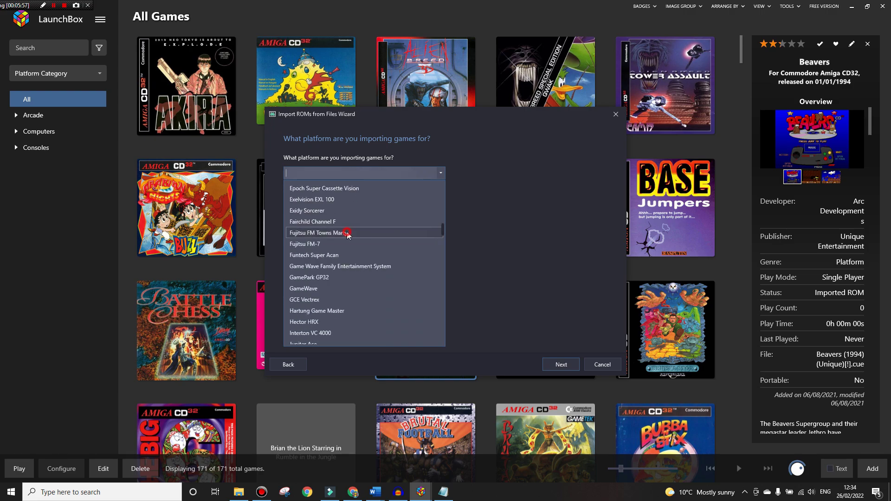
{"action": "left_click", "coordinate": [553, 365]}
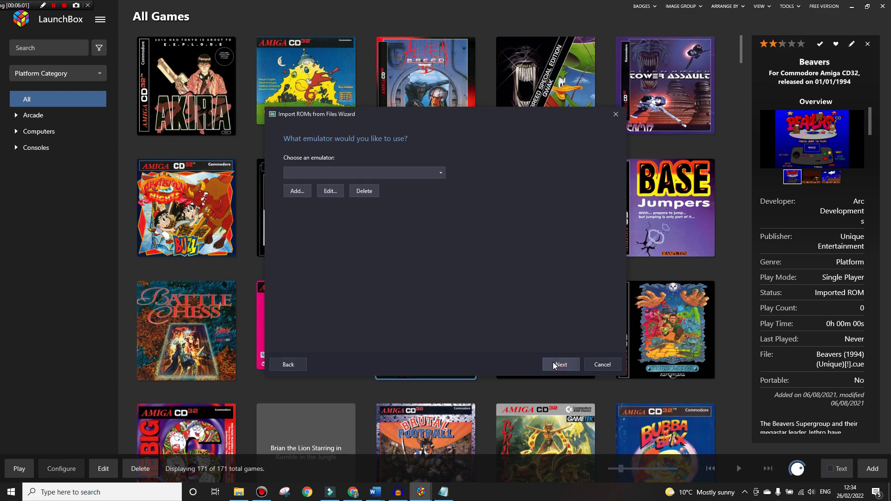
{"action": "left_click", "coordinate": [436, 174]}
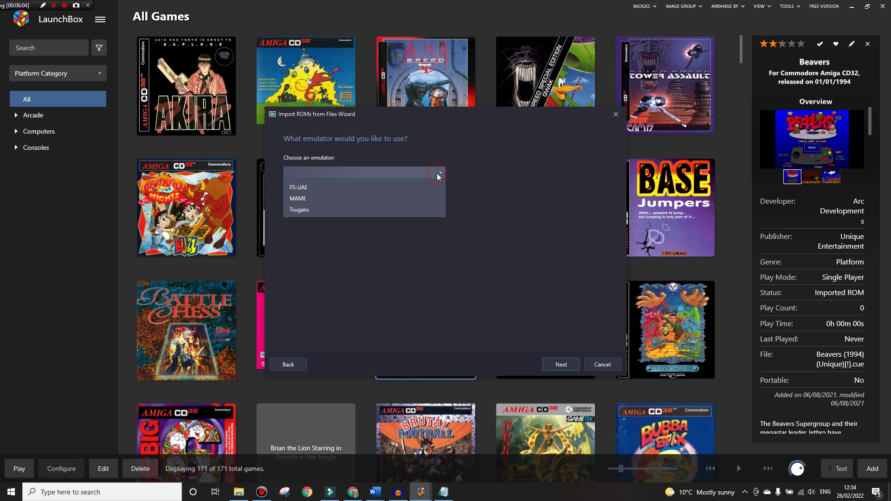
{"action": "left_click", "coordinate": [311, 210]}
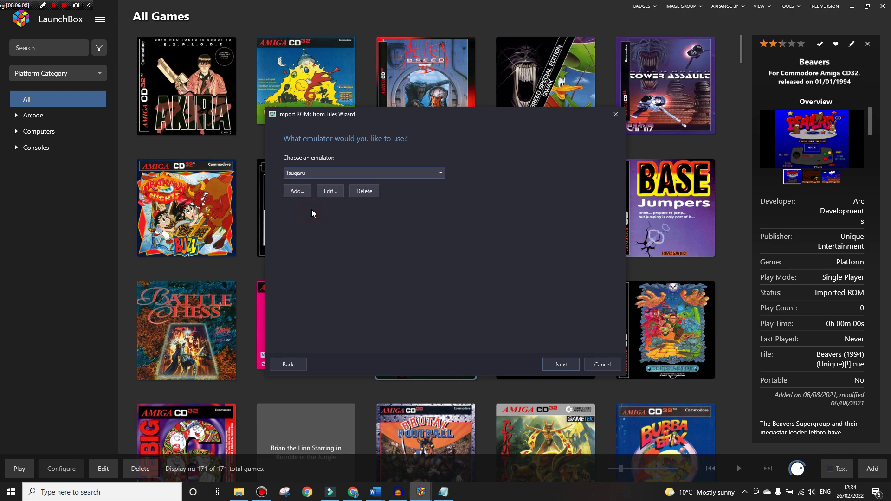
{"action": "left_click", "coordinate": [553, 365]}
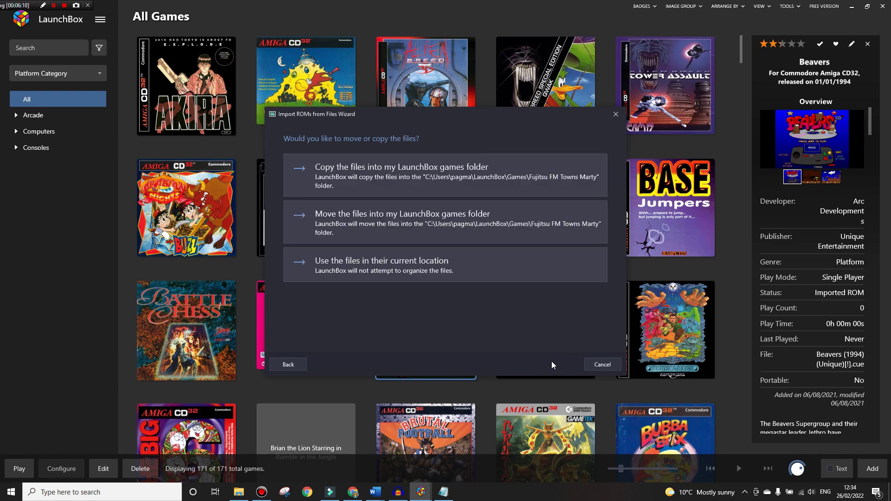
Step: Use the files in their current location, accept the default metadata, image, EmuMovies and custom options, and finish the import
{"action": "left_click", "coordinate": [387, 273]}
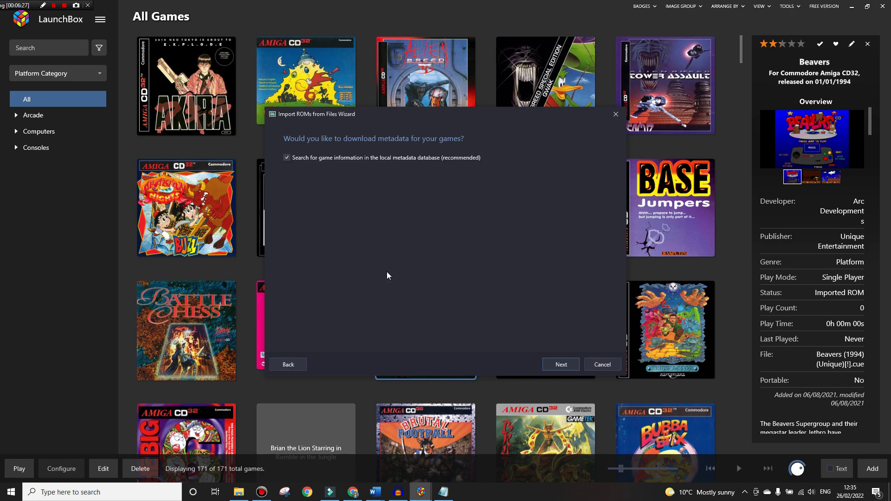
{"action": "left_click", "coordinate": [553, 366]}
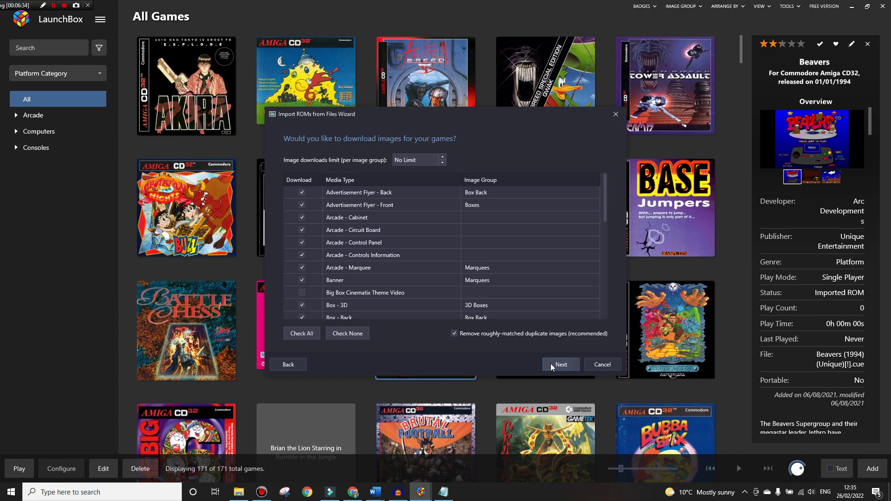
{"action": "left_click", "coordinate": [552, 364]}
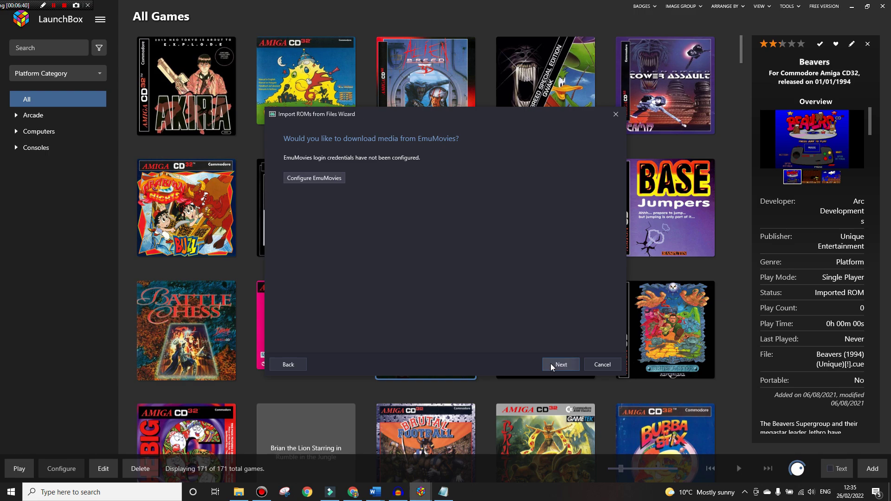
{"action": "left_click", "coordinate": [551, 364]}
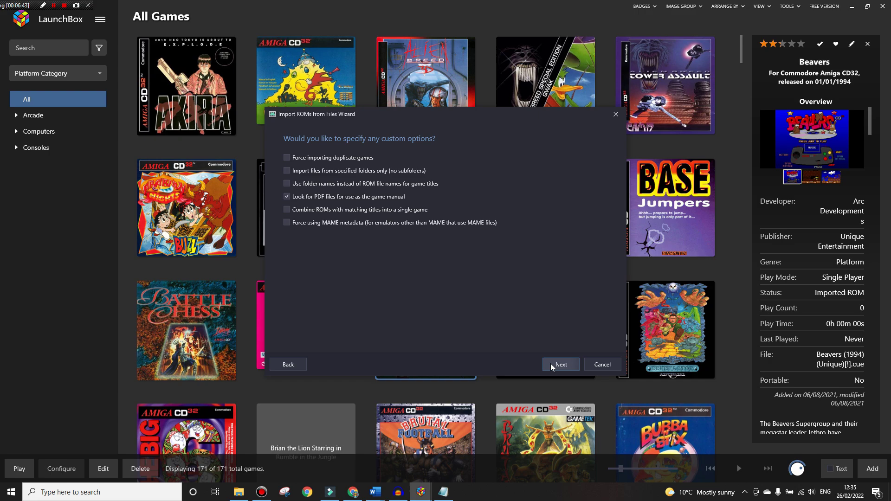
{"action": "left_click", "coordinate": [551, 363]}
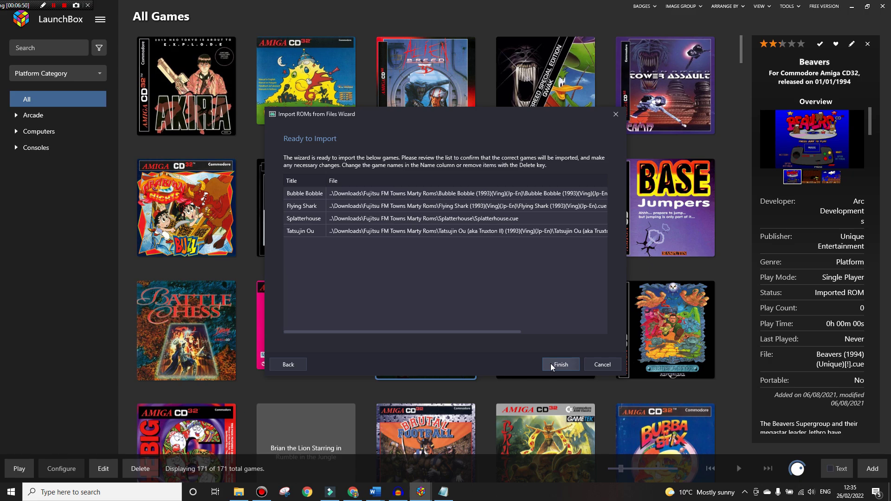
{"action": "left_click", "coordinate": [559, 364]}
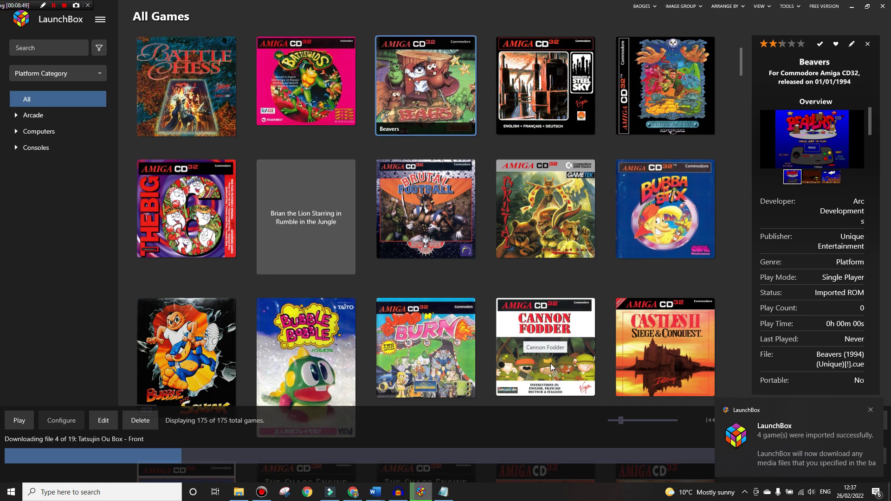
Step: Expand the Computers category and show the Fujitsu FM Towns Marty games
{"action": "left_click", "coordinate": [26, 133]}
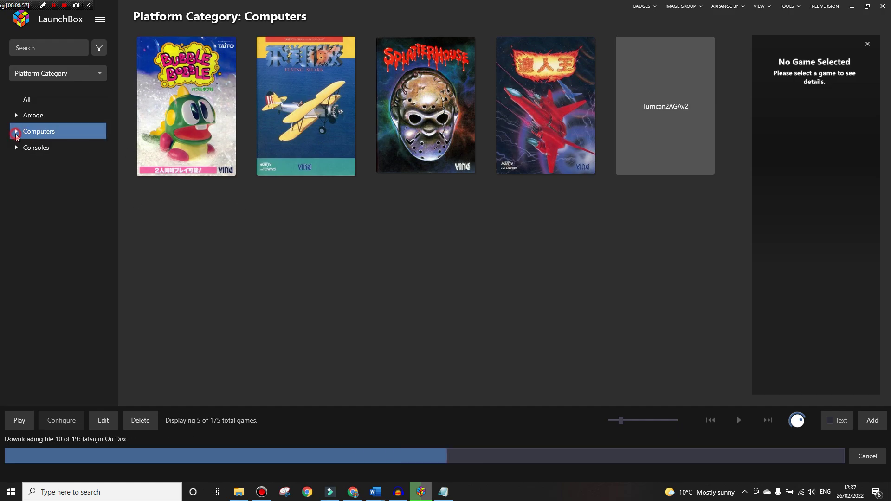
{"action": "left_click", "coordinate": [16, 135]}
{"action": "left_click", "coordinate": [50, 165]}
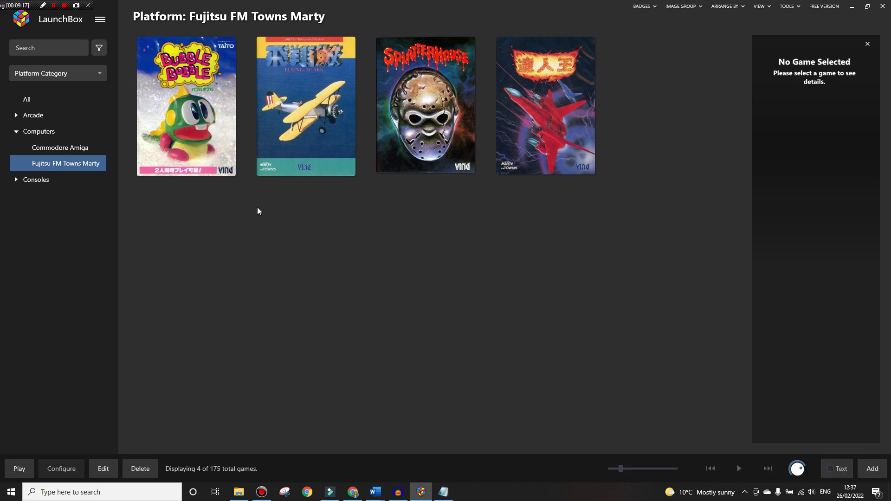
Step: Launch Hishouzame: Flying Shark, fly the plane around while shooting at enemies to test it, and quit the emulator
{"action": "left_click", "coordinate": [291, 117]}
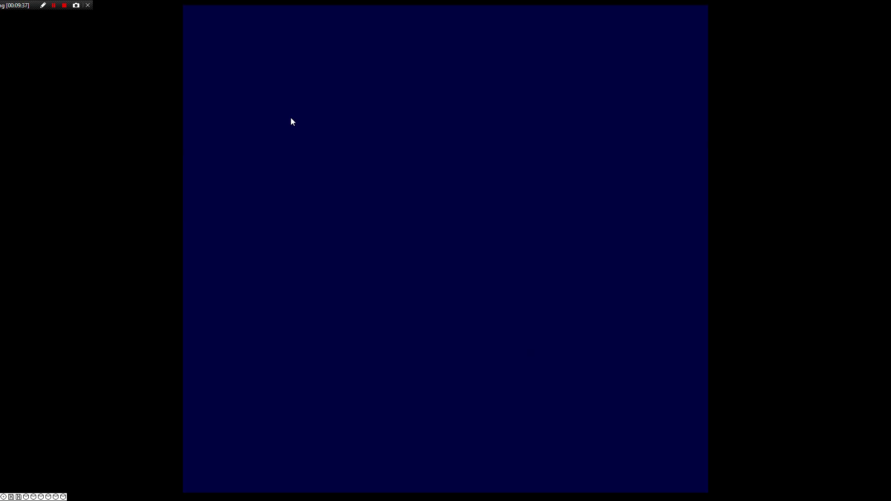
{"action": "key", "text": "ctrl"}
{"action": "key", "text": "Right"}
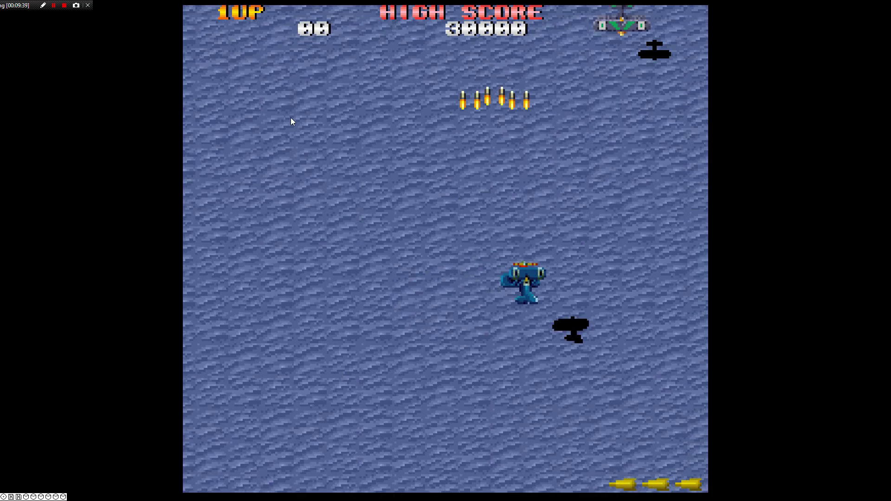
{"action": "key", "text": "Down"}
{"action": "key", "text": "Left"}
{"action": "key", "text": "ctrl"}
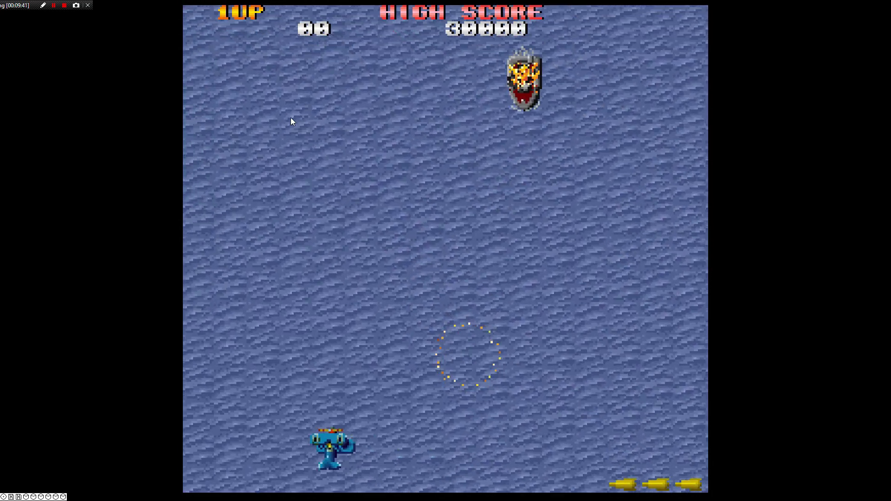
{"action": "key", "text": "Up"}
{"action": "key", "text": "Right"}
{"action": "key", "text": "Right"}
{"action": "key", "text": "ctrl"}
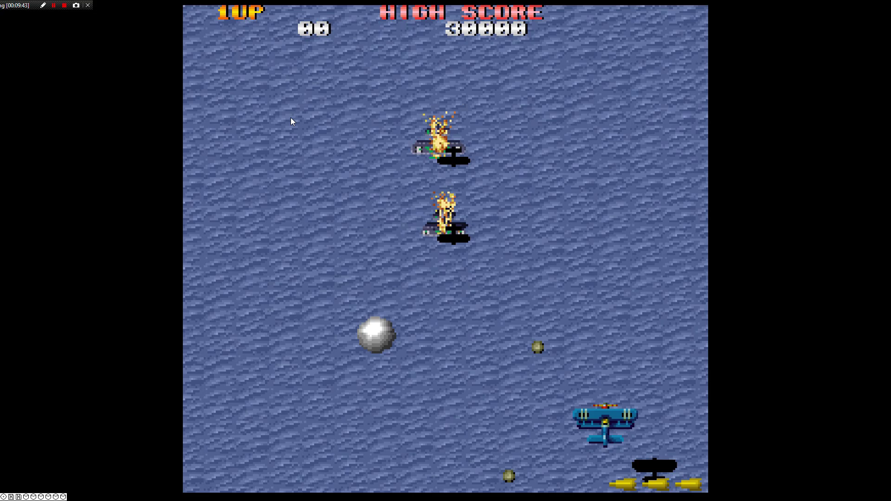
{"action": "key", "text": "Left"}
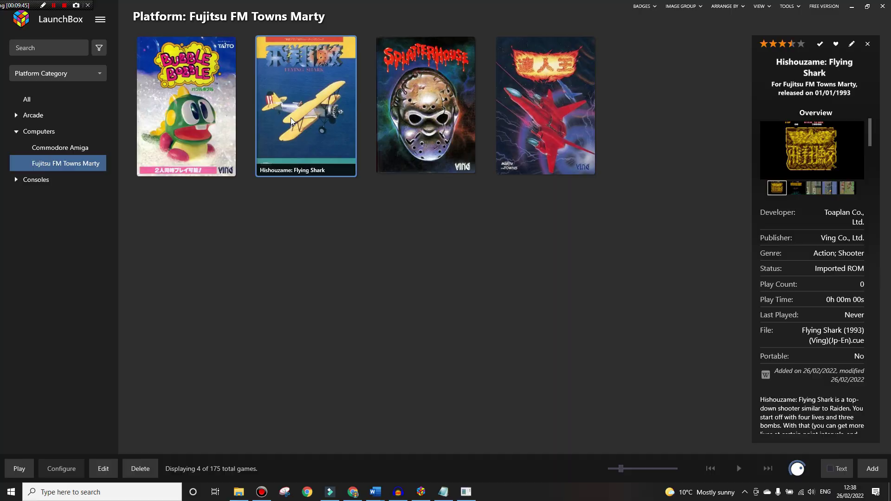
{"action": "key", "text": "Escape"}
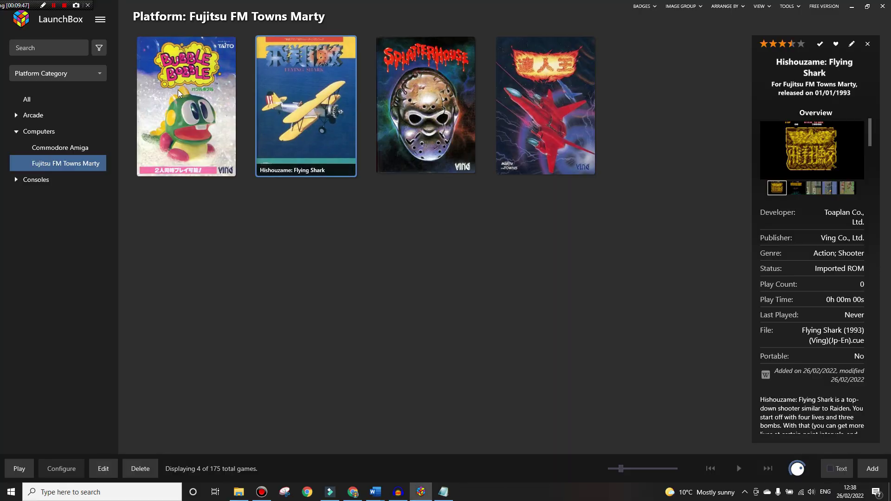
Step: Launch Bubble Bobble from the Fujitsu FM Towns Marty games
{"action": "left_click", "coordinate": [192, 134]}
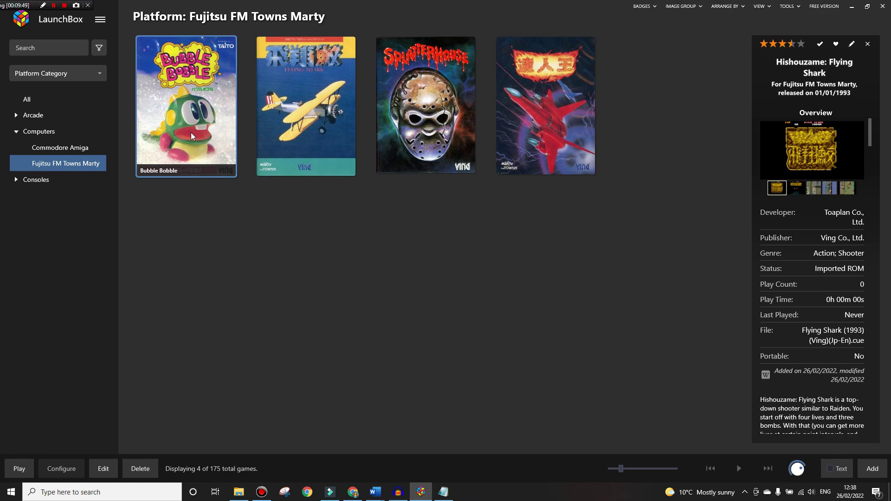
{"action": "double_click", "coordinate": [191, 132]}
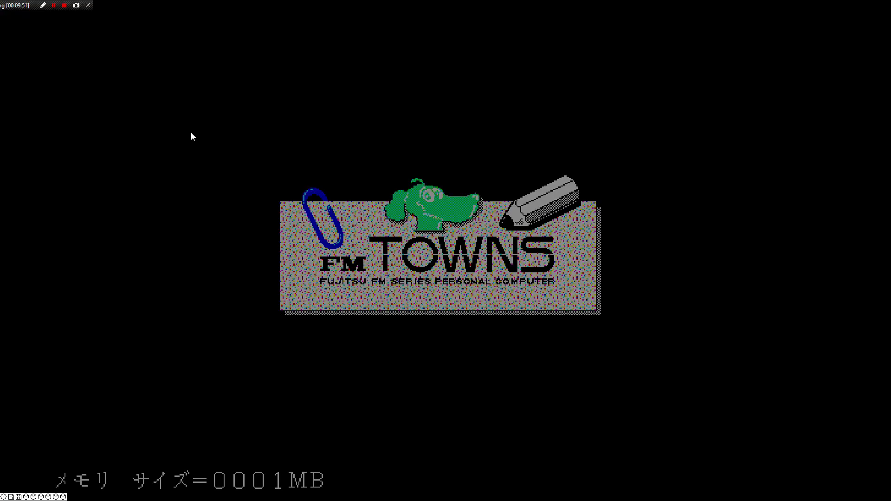